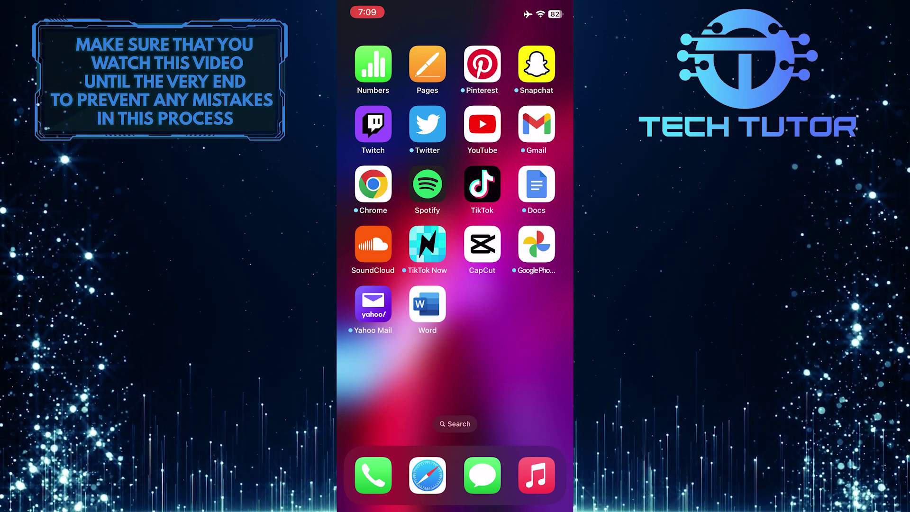
Launch CapCut and create a new project with the upside-down dog video as its only clip.
{"action": "left_click", "coordinate": [481, 244]}
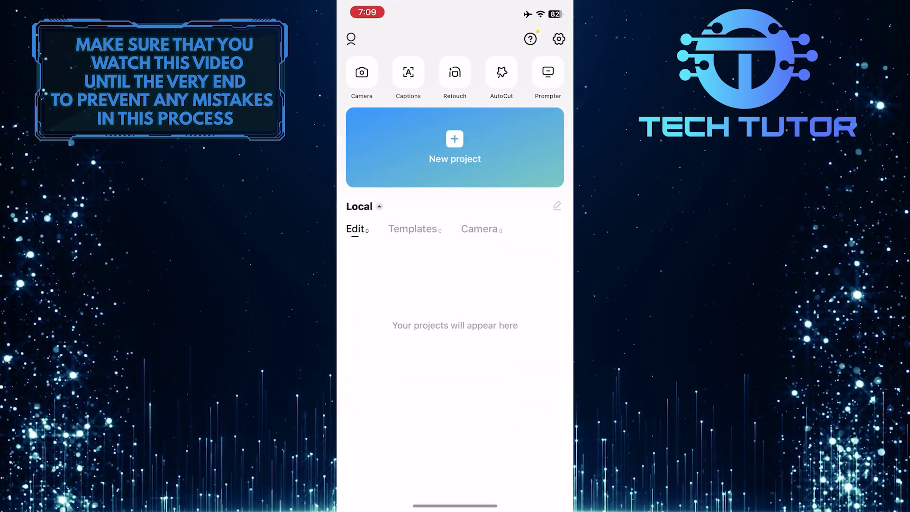
{"action": "left_click", "coordinate": [455, 156]}
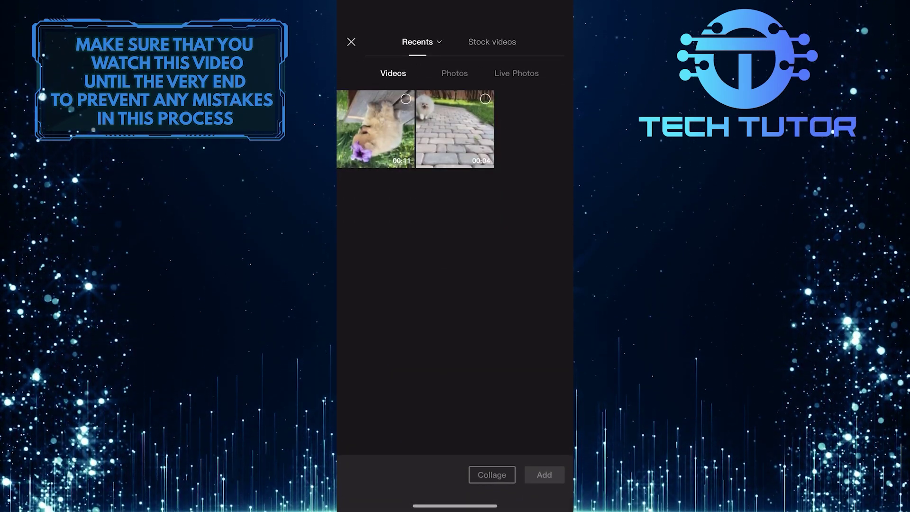
{"action": "left_click", "coordinate": [405, 99]}
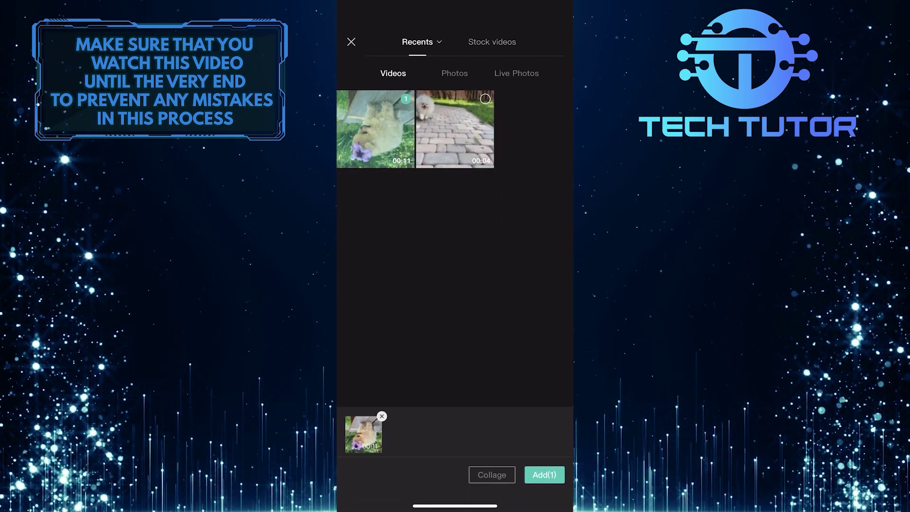
{"action": "left_click", "coordinate": [544, 475]}
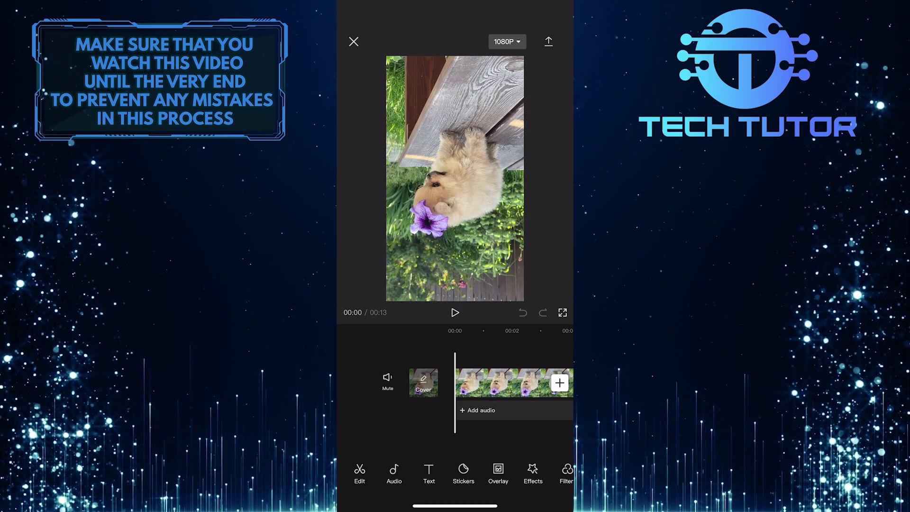
Select the dog clip on the timeline and bring up its Edit options for rotate, mirror and crop.
{"action": "left_click", "coordinate": [498, 383]}
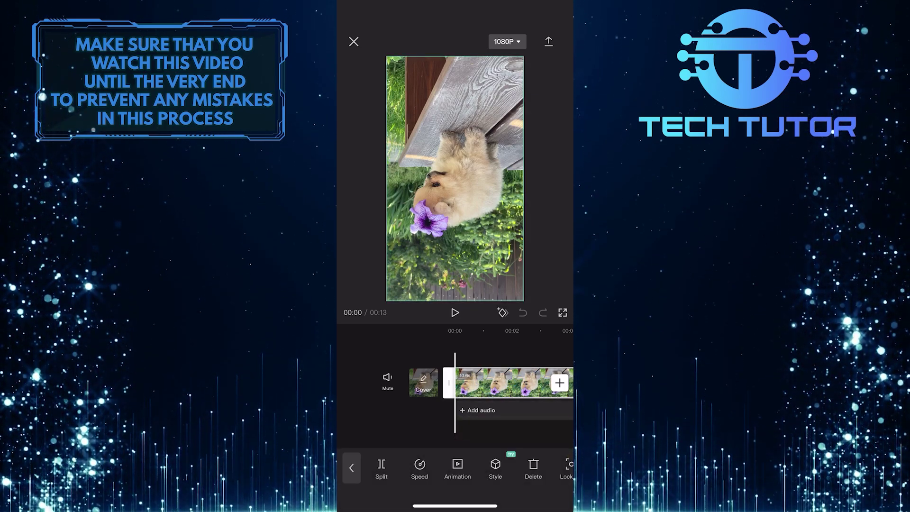
{"action": "left_click_drag", "start_coordinate": [541, 466], "coordinate": [398, 466]}
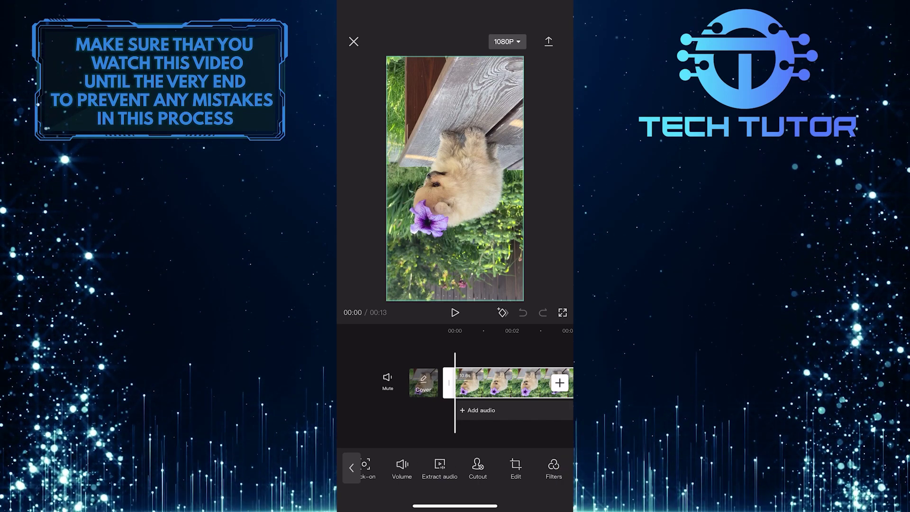
{"action": "left_click_drag", "start_coordinate": [524, 466], "coordinate": [457, 466]}
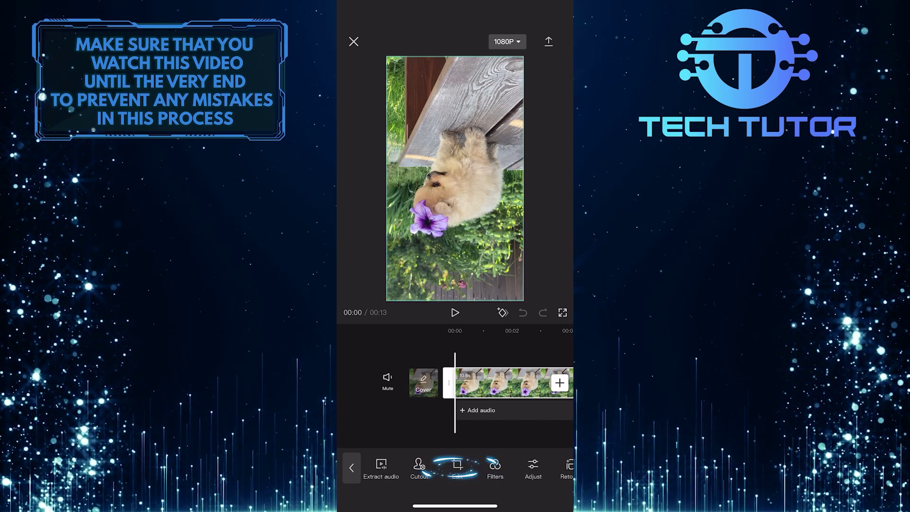
{"action": "left_click", "coordinate": [457, 467]}
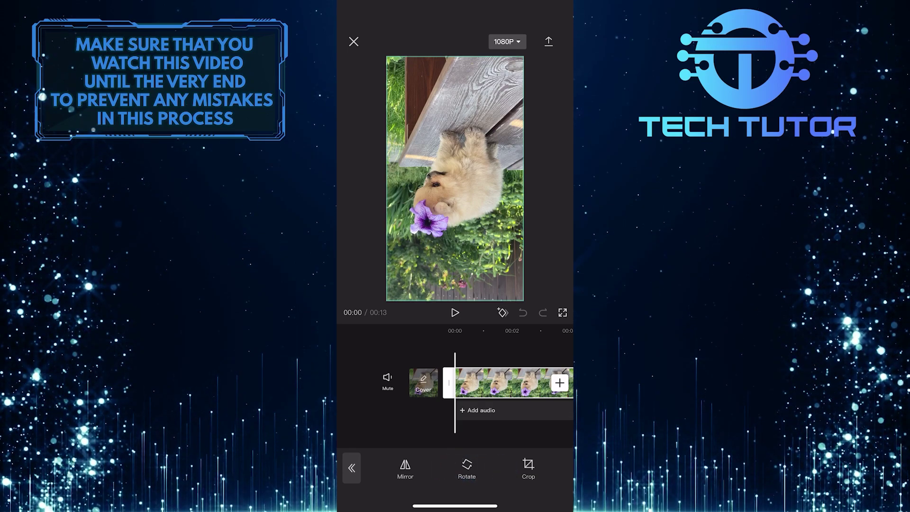
Rotate the dog clip in quarter turns until it plays upright (180 degrees total).
{"action": "left_click", "coordinate": [466, 467]}
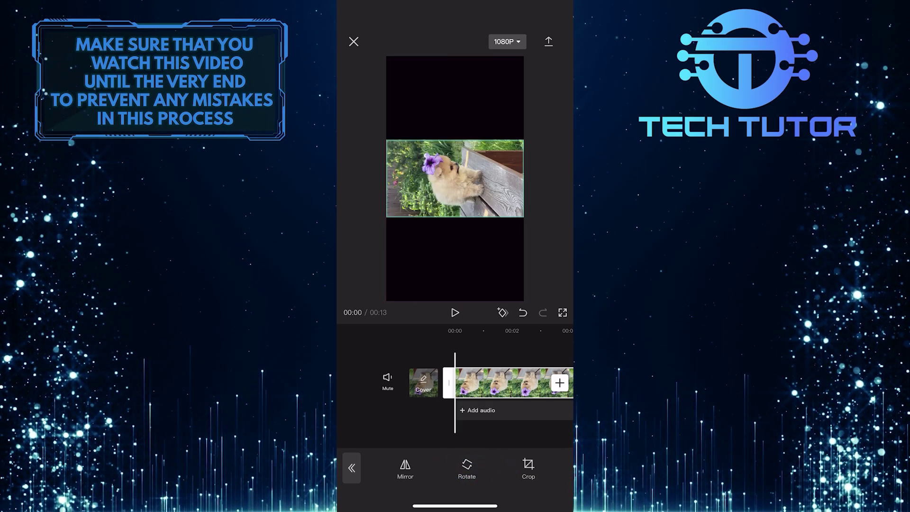
{"action": "left_click", "coordinate": [466, 468]}
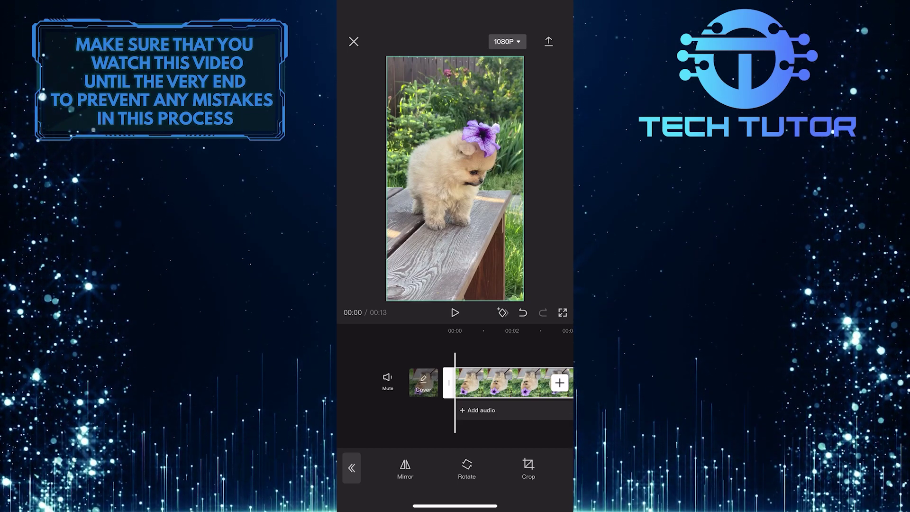
{"action": "left_click", "coordinate": [466, 467]}
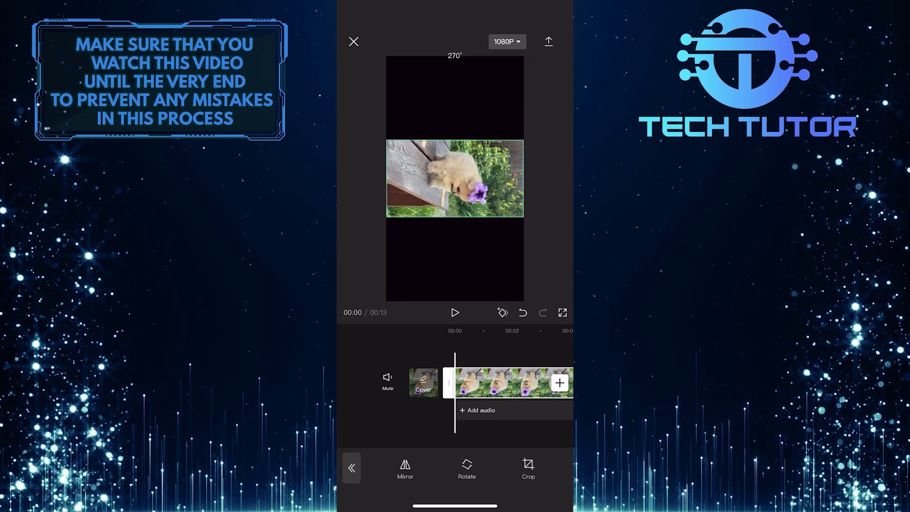
{"action": "left_click", "coordinate": [466, 468]}
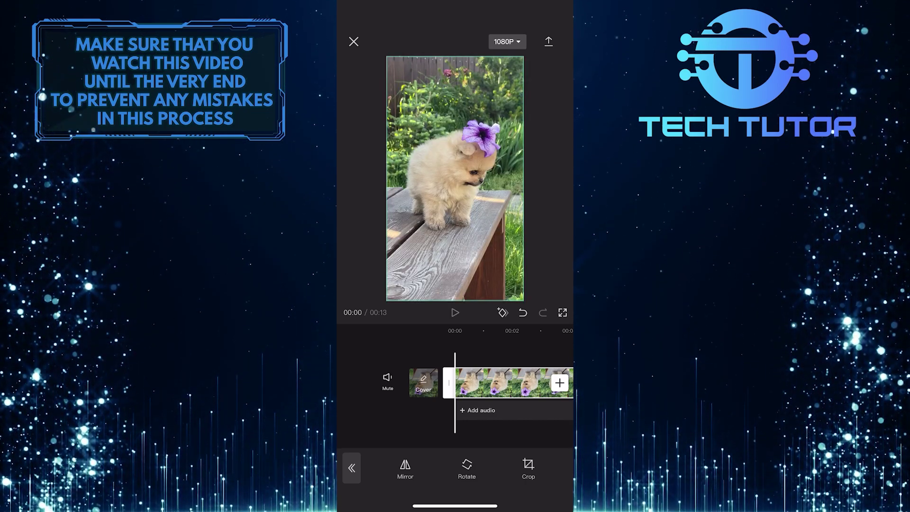
Play the rotated dog clip to confirm the dog stays upright.
{"action": "left_click", "coordinate": [454, 312]}
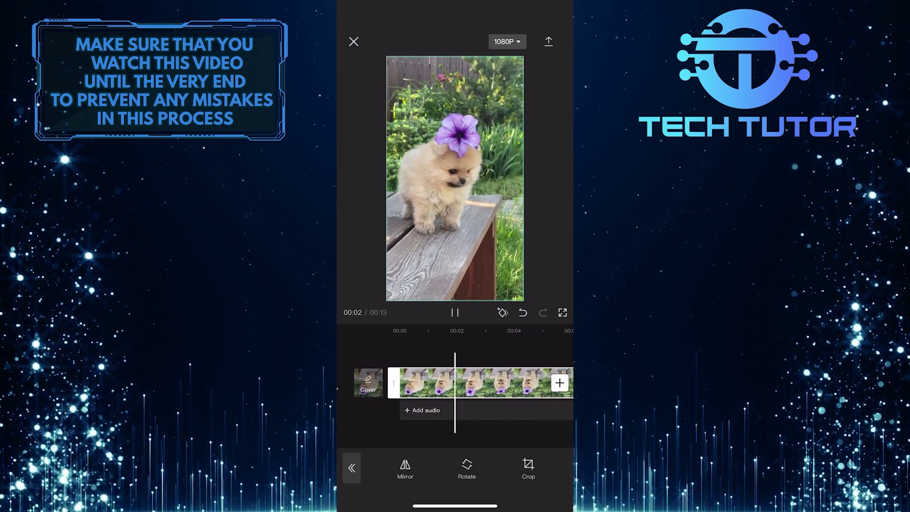